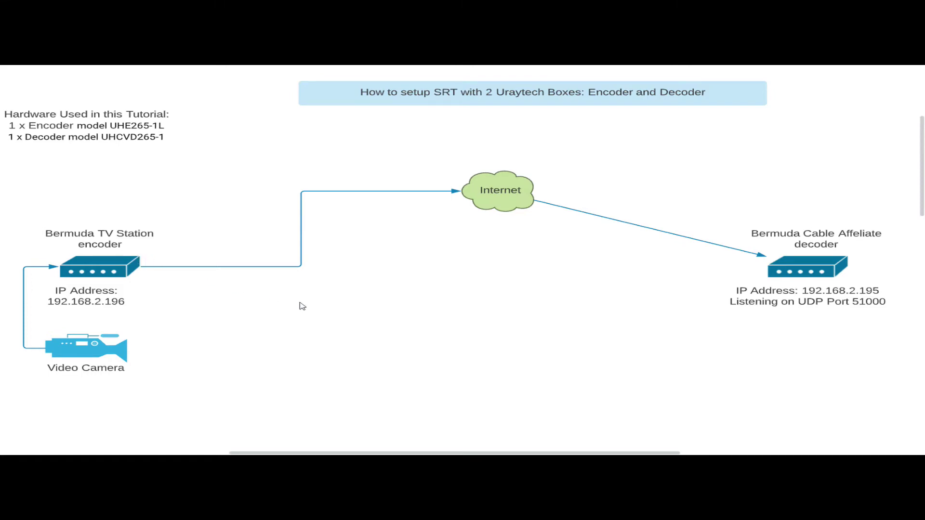
# Leave the full-screen view of the SRT diagram.
pyautogui.press('Escape')
# Switch to the encoder's web page and view its Status overview.
pyautogui.click(126, 447)
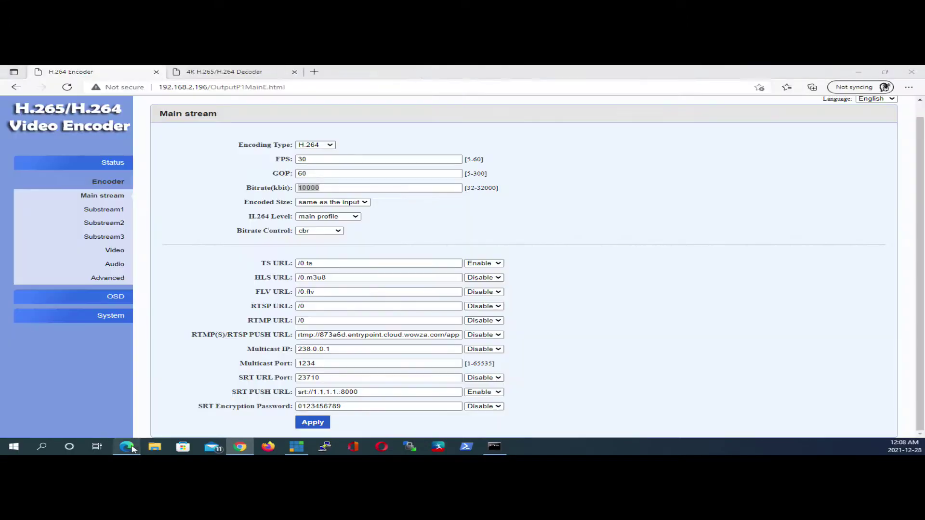
pyautogui.click(504, 200)
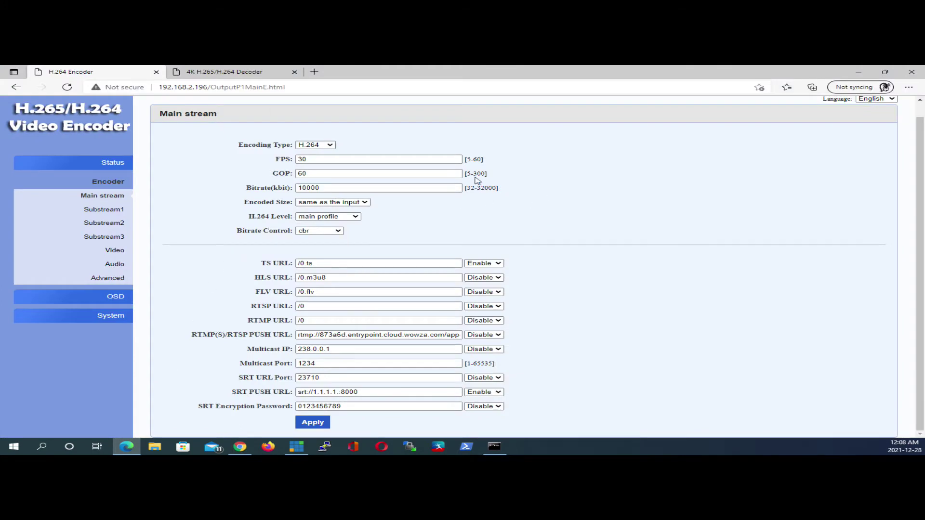
pyautogui.scroll(1, 289, 181)
pyautogui.click(109, 178)
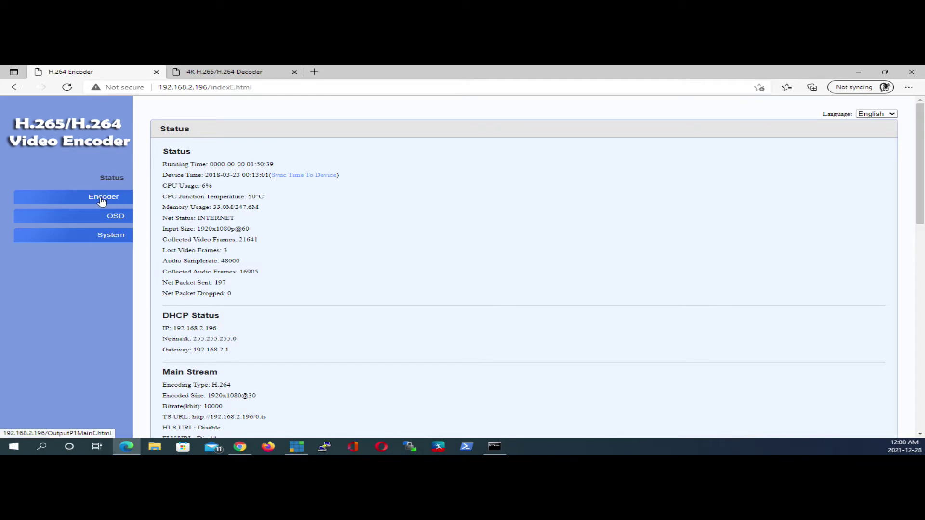
# Review the Main stream settings: GOP 60 and SRT push srt://1.1.1.1:8000.
pyautogui.click(72, 202)
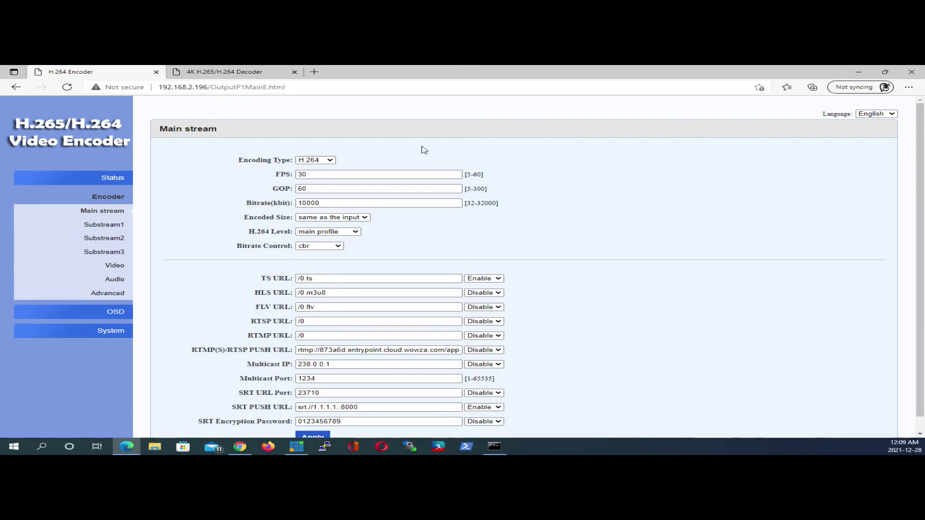
pyautogui.moveTo(160, 132); pyautogui.dragTo(225, 134)
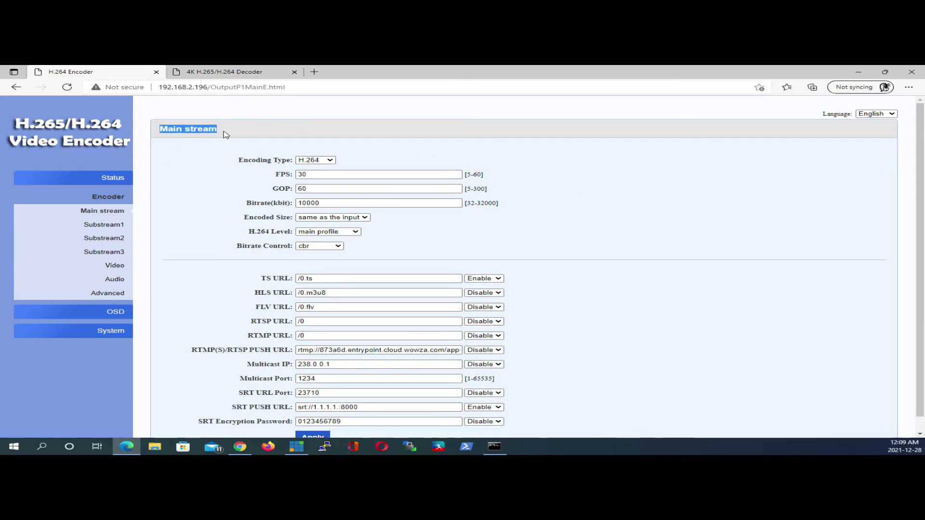
pyautogui.click(693, 234)
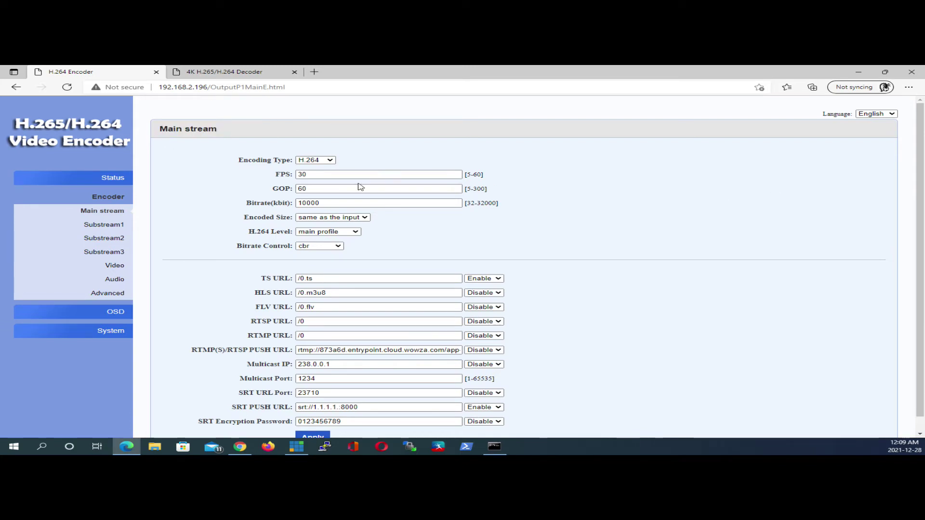
pyautogui.doubleClick(319, 188)
pyautogui.click(325, 190)
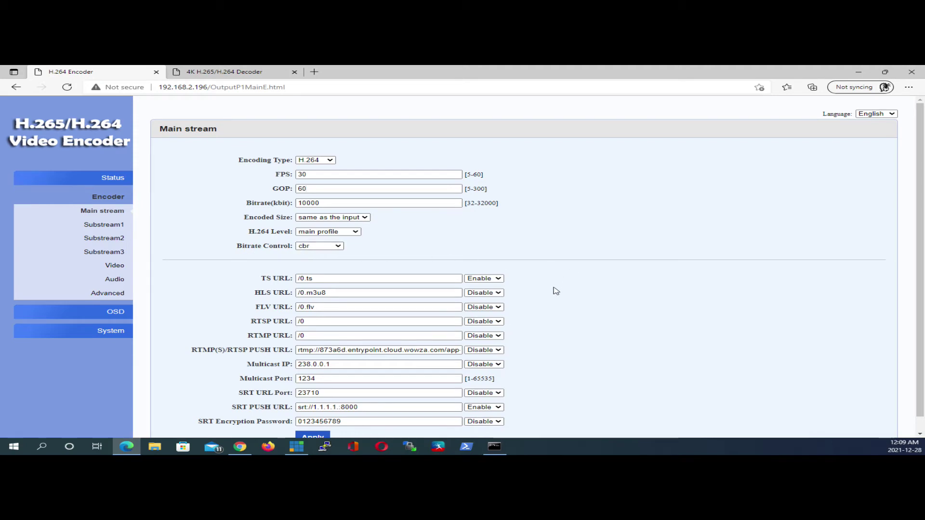
pyautogui.scroll(-1, 554, 289)
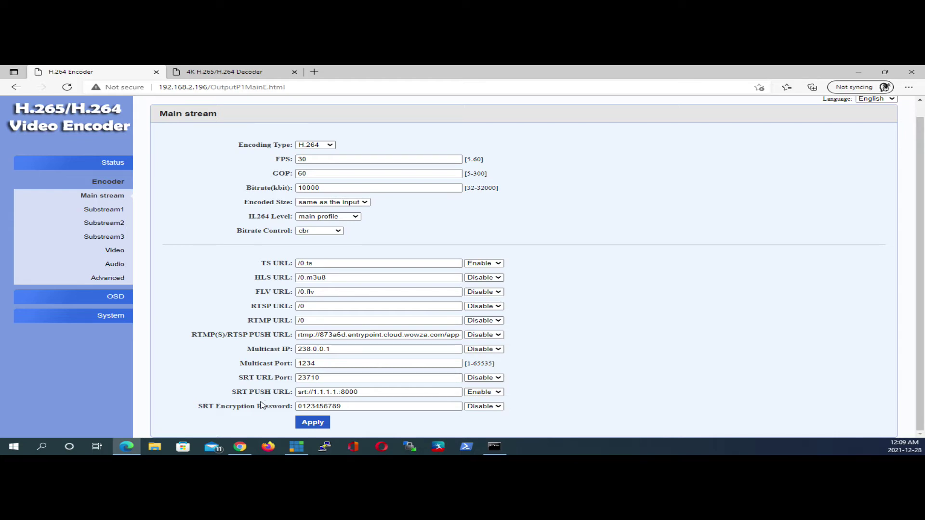
# Replace the SRT PUSH URL address 1.1.1.1:8000 with 192.168.2.195:51000.
pyautogui.moveTo(232, 392); pyautogui.dragTo(291, 393)
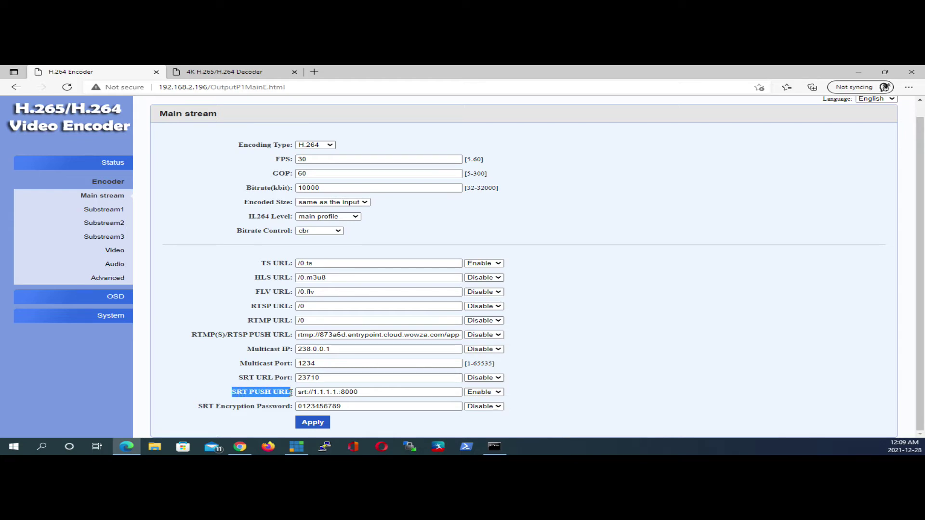
pyautogui.click(379, 392)
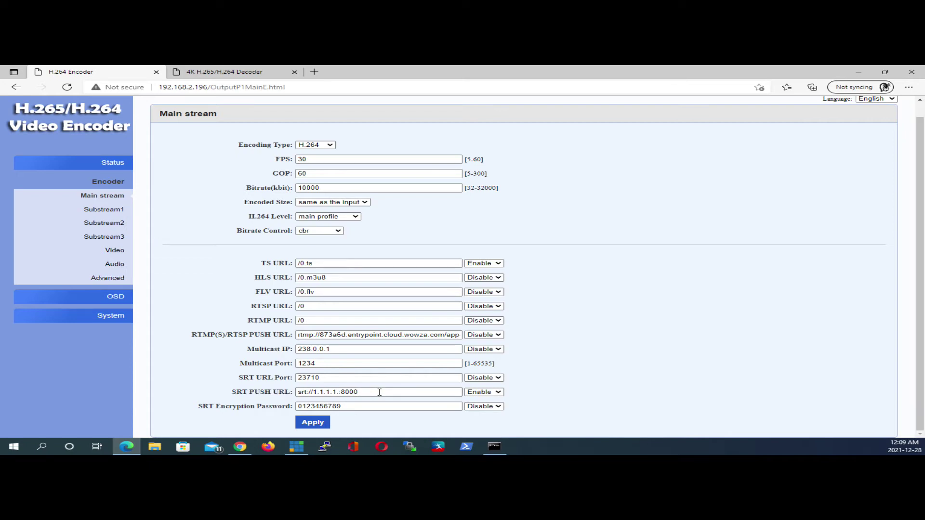
pyautogui.press('BackSpace')
pyautogui.press('BackSpace')
pyautogui.press('BackSpace')
pyautogui.press('BackSpace')
pyautogui.press('BackSpace')
pyautogui.press('BackSpace')
pyautogui.press('BackSpace')
pyautogui.press('BackSpace')
pyautogui.press('BackSpace')
pyautogui.press('BackSpace')
pyautogui.write('192.168.2.1')
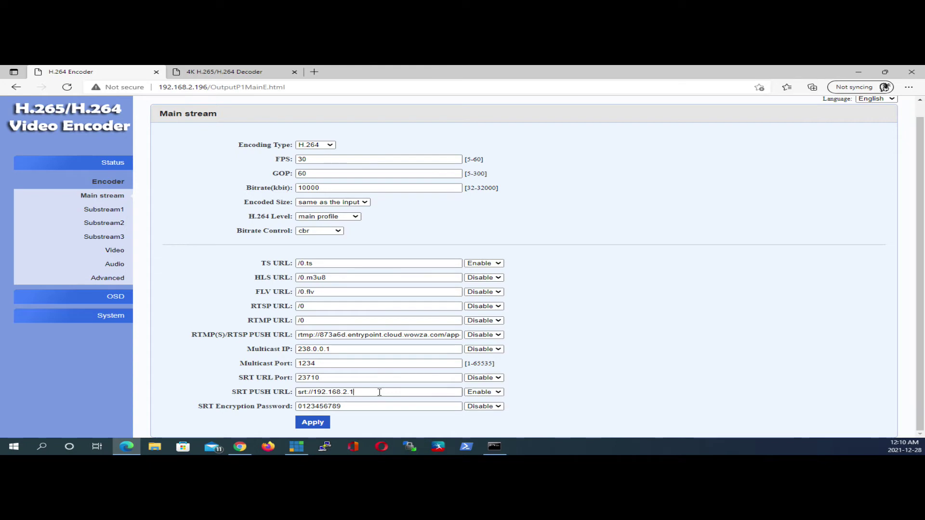
pyautogui.write('95:')
pyautogui.write('51000')
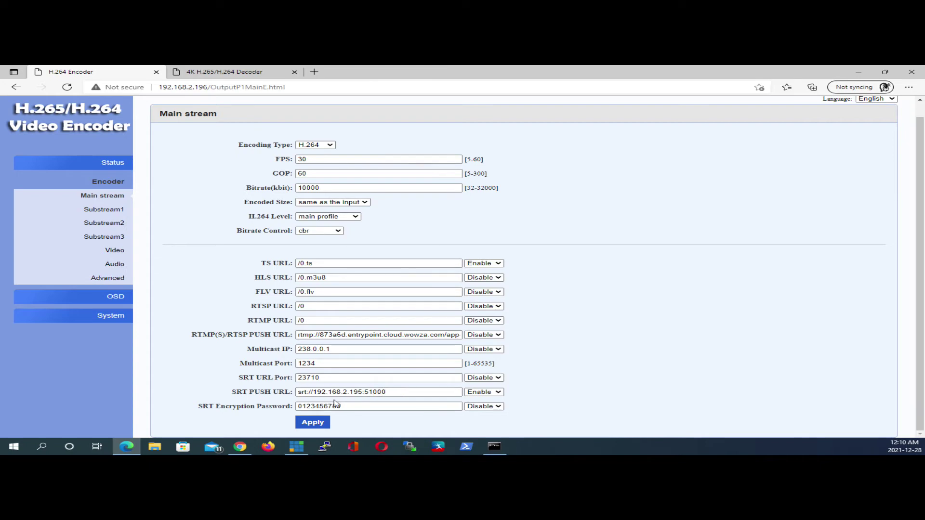
# Keep SRT URL Port 23710 disabled and check the new push address.
pyautogui.moveTo(331, 378); pyautogui.dragTo(258, 378)
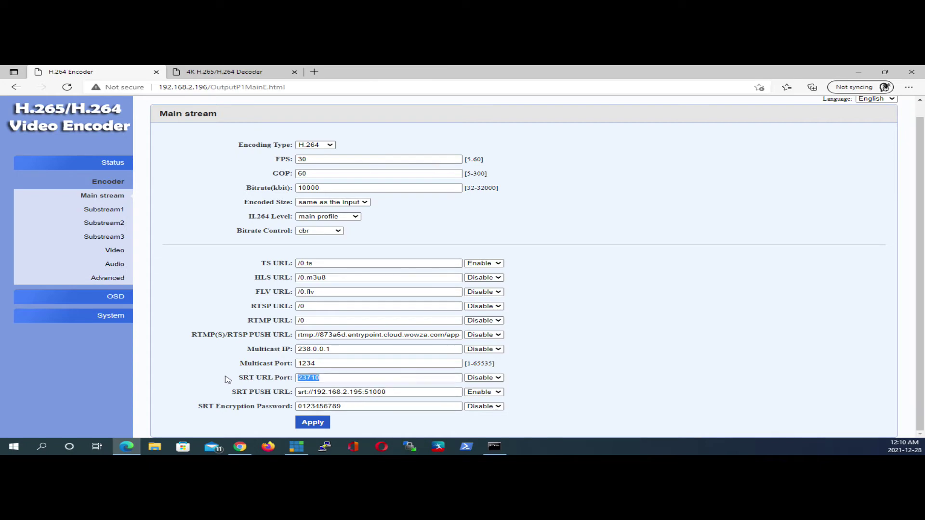
pyautogui.click(322, 379)
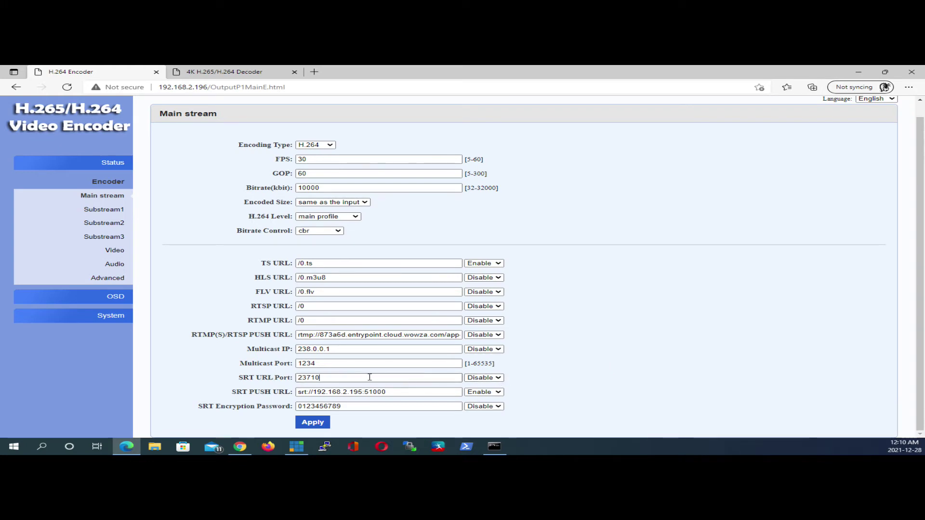
pyautogui.moveTo(367, 378); pyautogui.dragTo(290, 379)
pyautogui.click(498, 379)
pyautogui.click(531, 379)
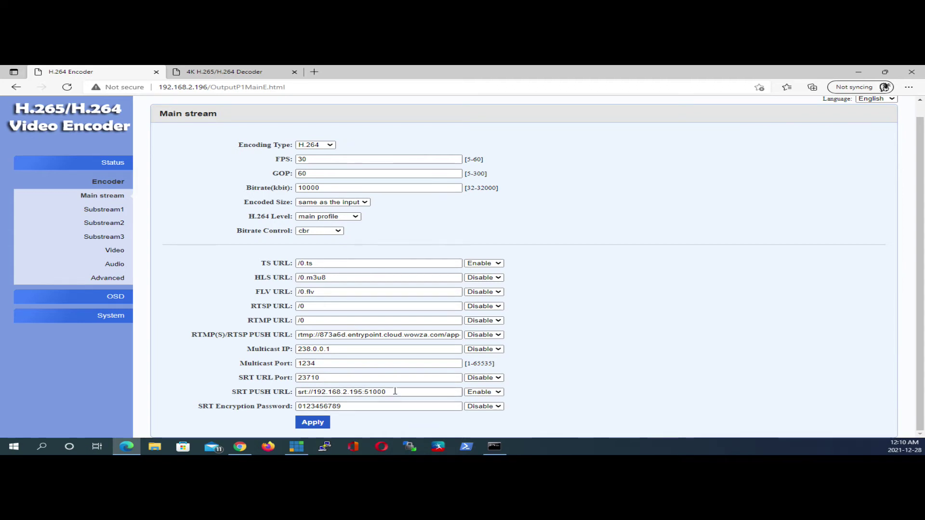
pyautogui.moveTo(395, 391); pyautogui.dragTo(295, 392)
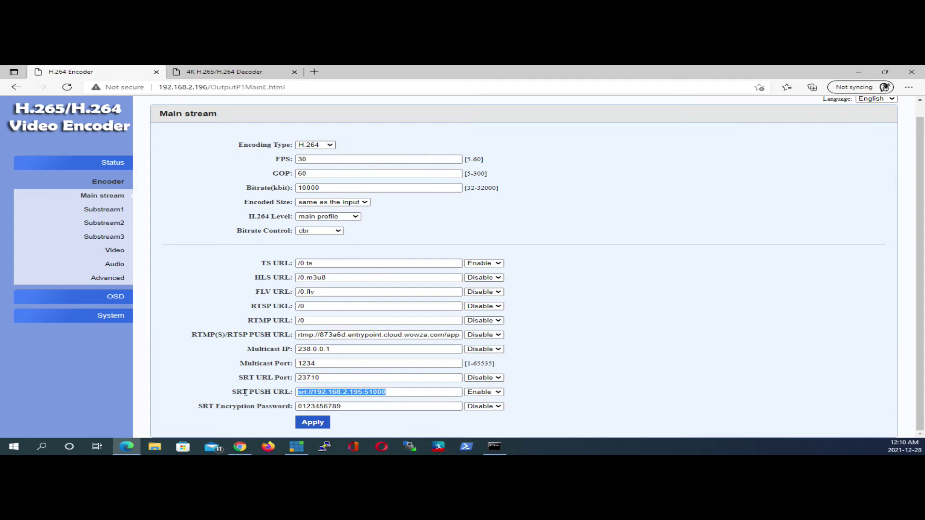
# Apply the main stream SRT push settings, dismiss the reminder, and move to the decoder.
pyautogui.click(312, 422)
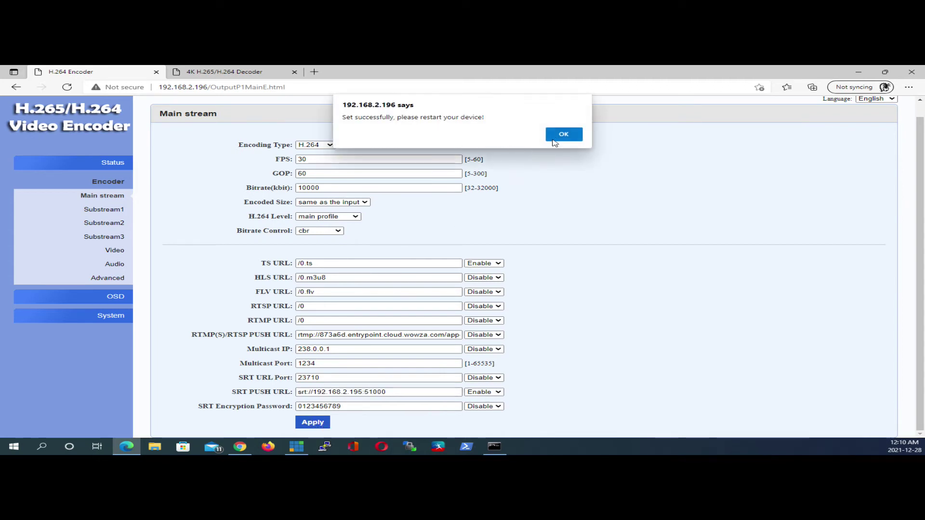
pyautogui.click(562, 137)
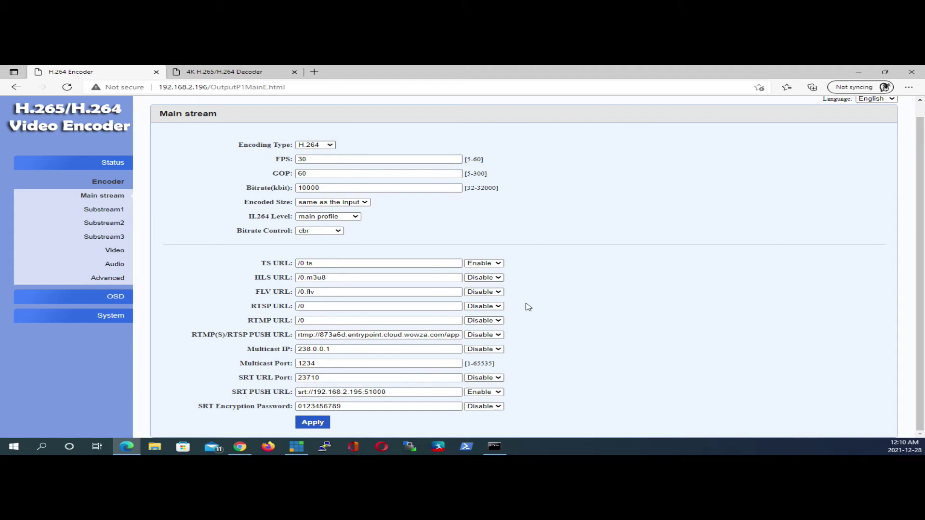
pyautogui.doubleClick(359, 407)
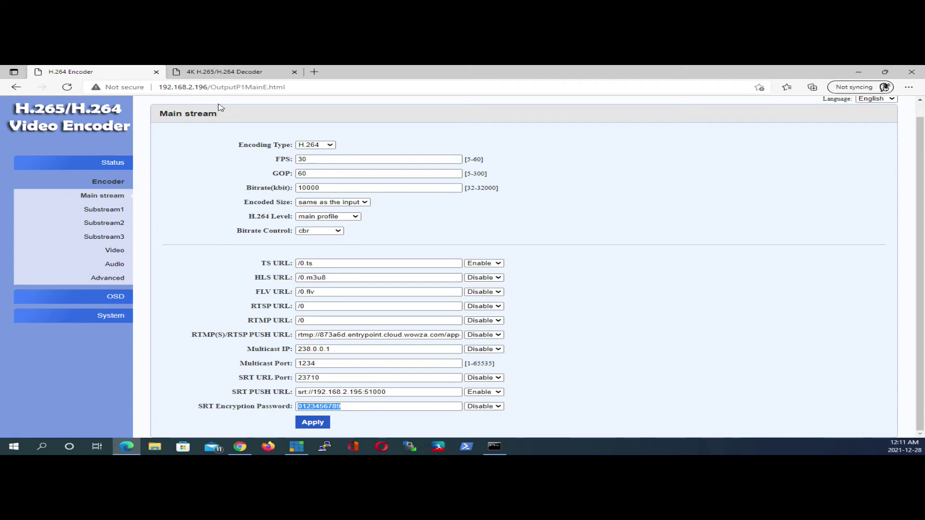
pyautogui.click(244, 73)
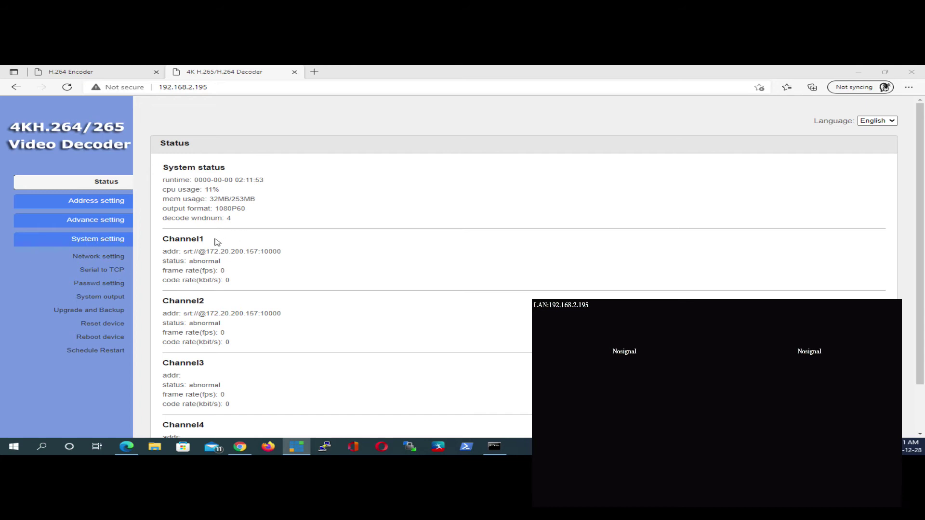
# Show the decoder's Address setting page and its current channel1 and channel2 addresses.
pyautogui.click(73, 203)
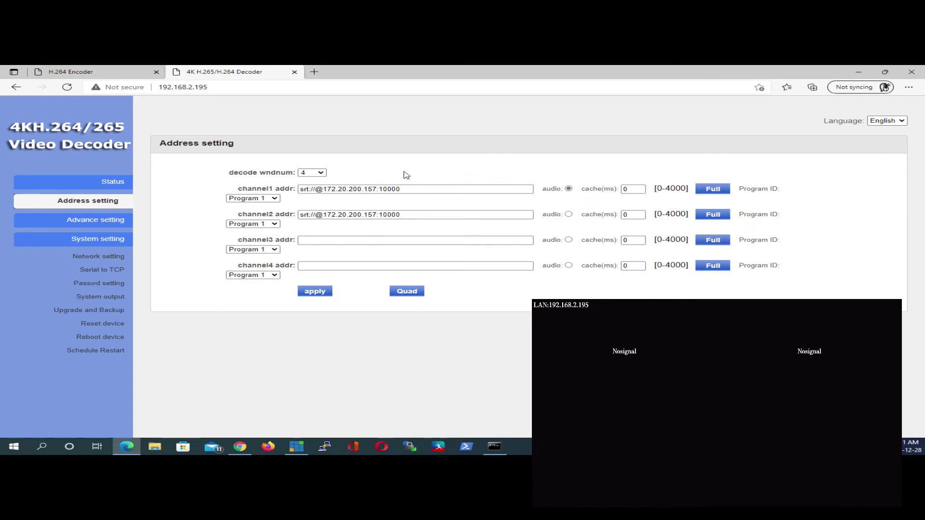
pyautogui.moveTo(411, 188); pyautogui.dragTo(249, 199)
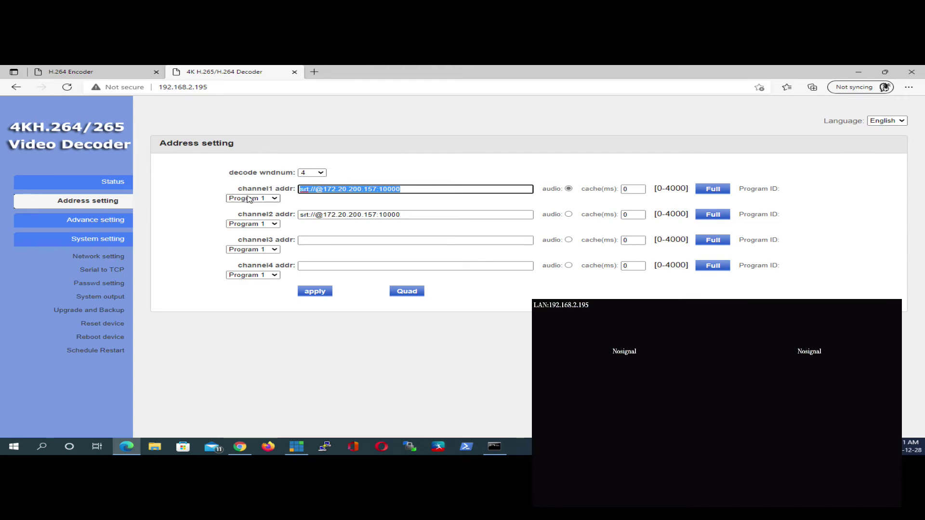
pyautogui.moveTo(413, 213); pyautogui.dragTo(284, 215)
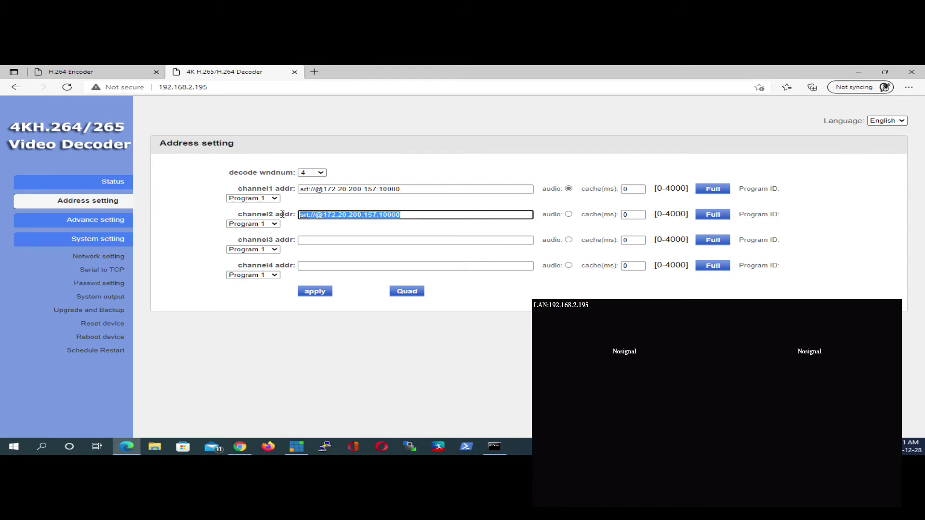
pyautogui.click(319, 174)
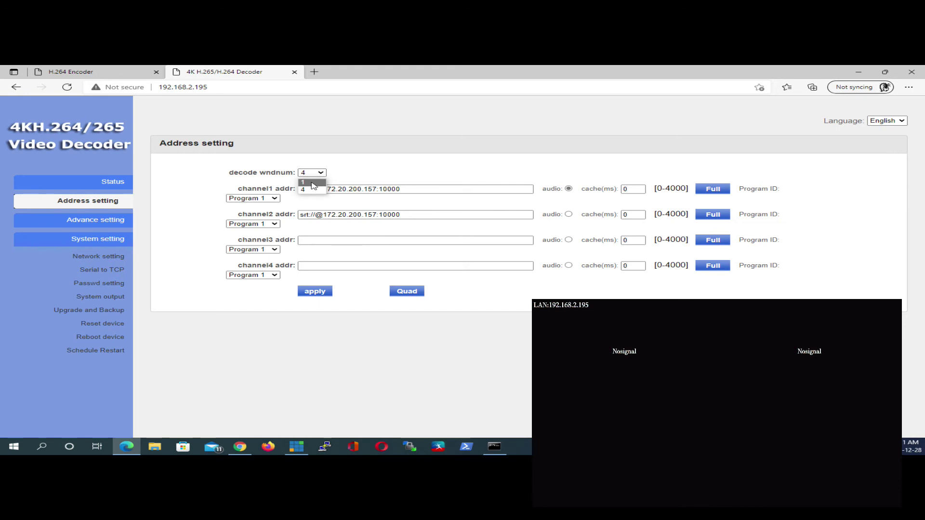
pyautogui.click(312, 183)
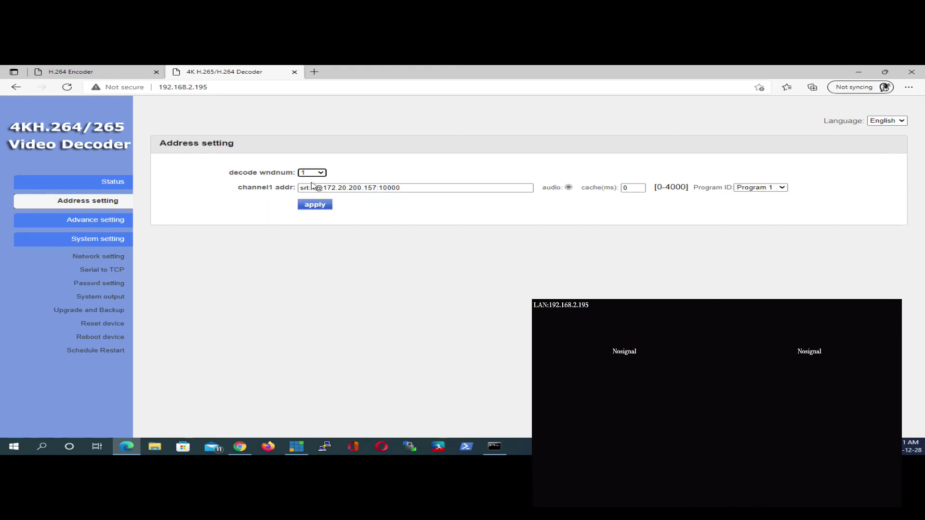
pyautogui.click(445, 189)
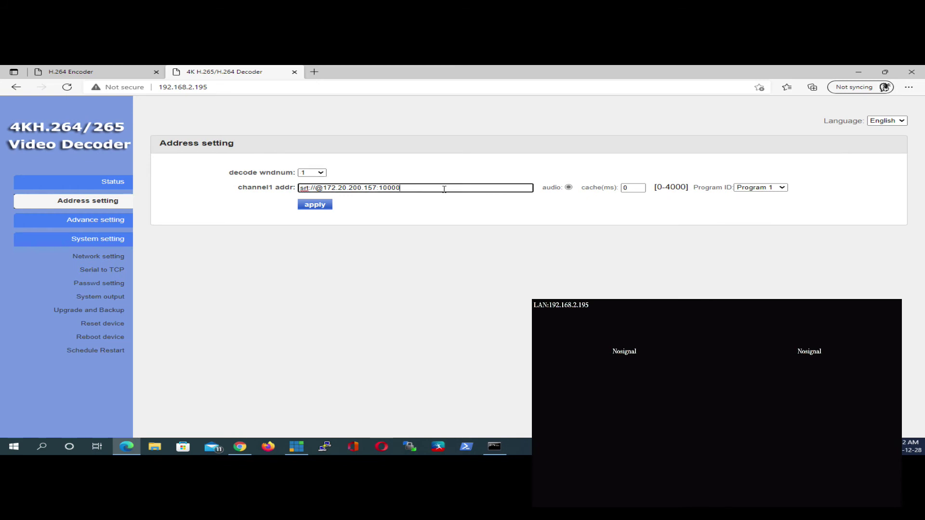
pyautogui.press('BackSpace')
pyautogui.press('BackSpace')
pyautogui.press('BackSpace')
pyautogui.press('BackSpace')
pyautogui.press('BackSpace')
pyautogui.press('BackSpace')
pyautogui.press('BackSpace')
pyautogui.press('BackSpace')
pyautogui.press('BackSpace')
pyautogui.press('BackSpace')
pyautogui.press('BackSpace')
pyautogui.press('BackSpace')
pyautogui.press('BackSpace')
pyautogui.press('BackSpace')
pyautogui.press('BackSpace')
pyautogui.press('BackSpace')
pyautogui.press('BackSpace')
pyautogui.press('BackSpace')
pyautogui.press('BackSpace')
pyautogui.press('BackSpace')
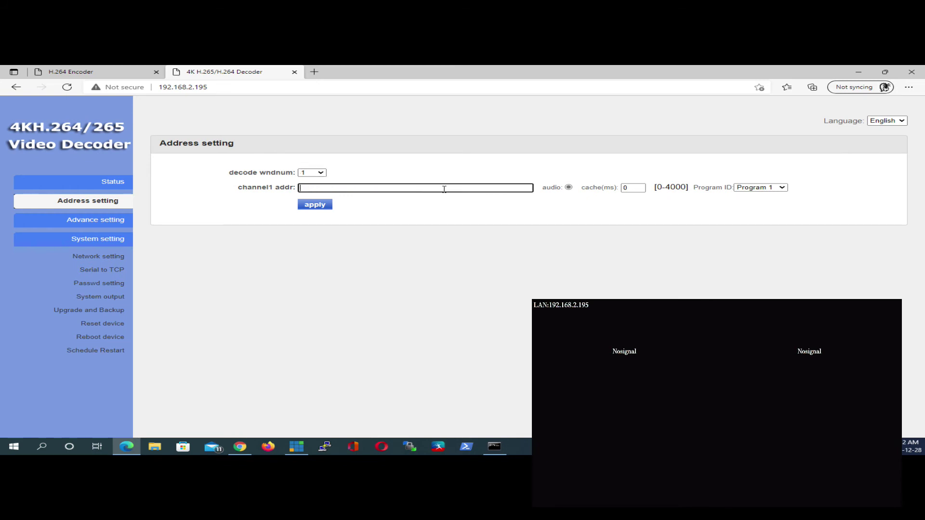
pyautogui.click(442, 187)
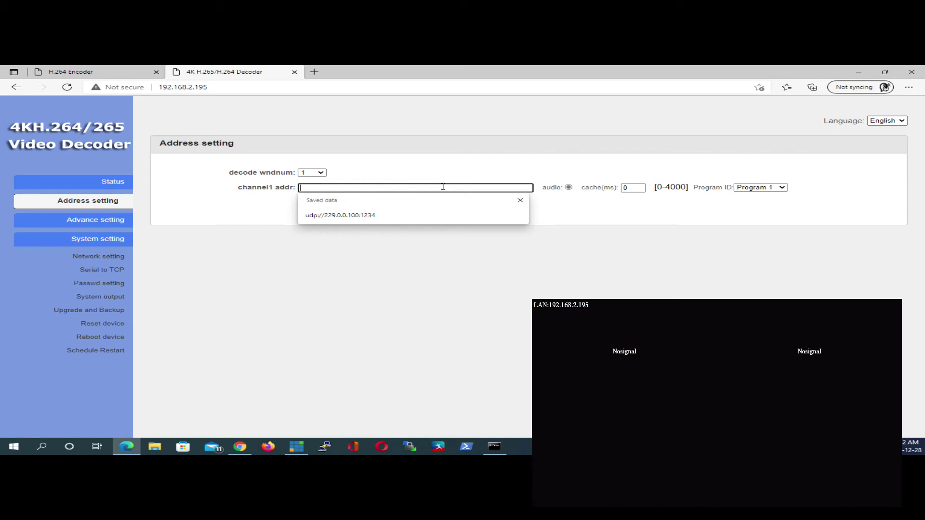
pyautogui.write('srt:')
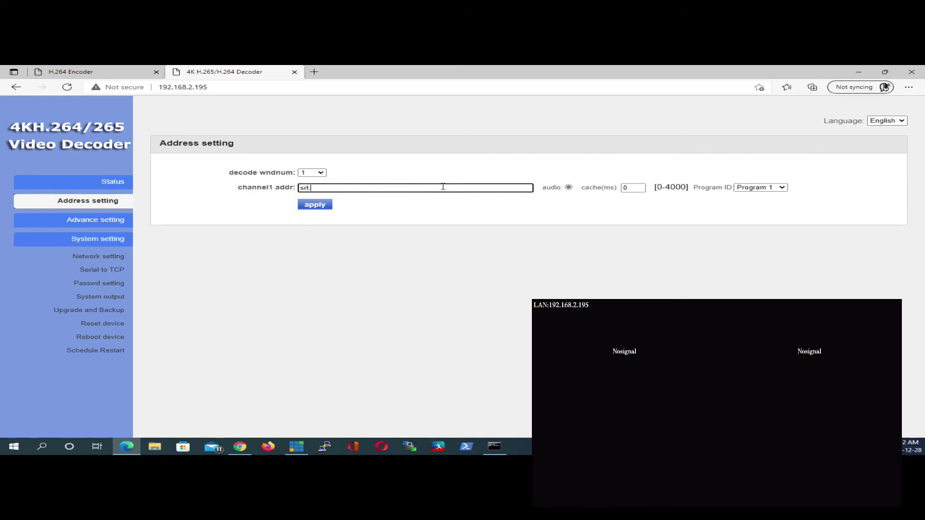
pyautogui.write('//@51000')
pyautogui.click(316, 207)
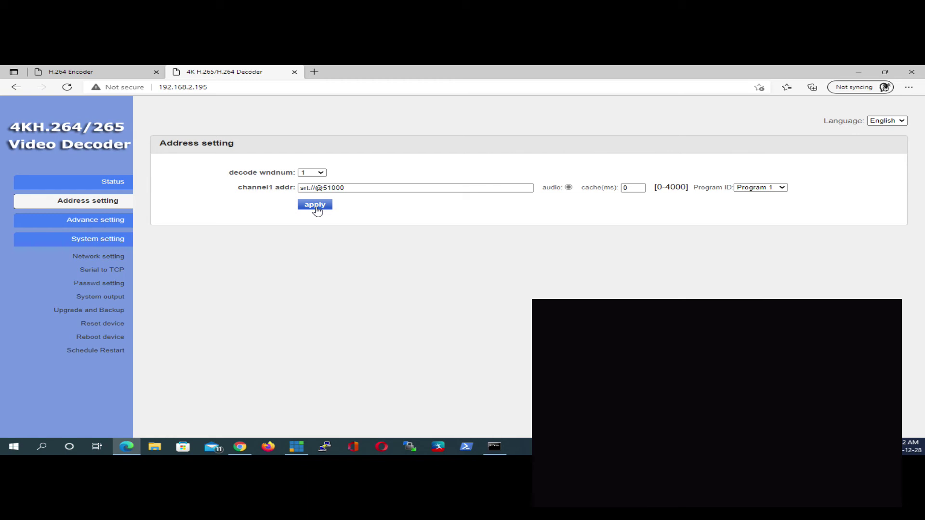
# Confirm the decoder setup success, watch the live camera output, then minimize the browser.
pyautogui.click(315, 206)
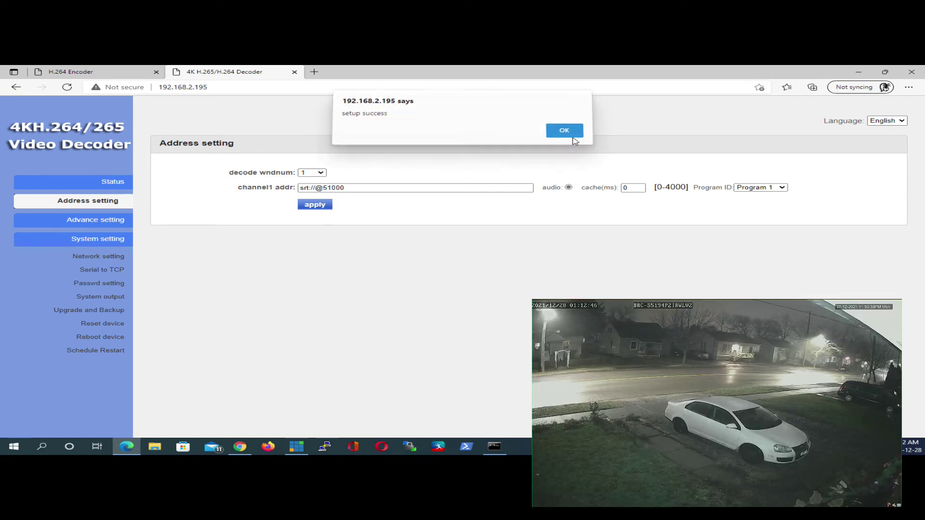
pyautogui.click(574, 139)
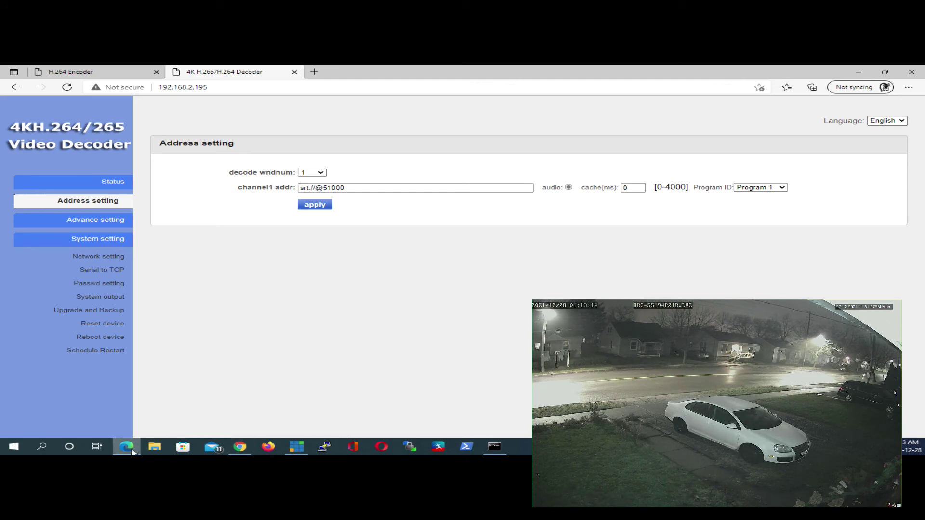
pyautogui.moveTo(135, 446)
pyautogui.click(166, 434)
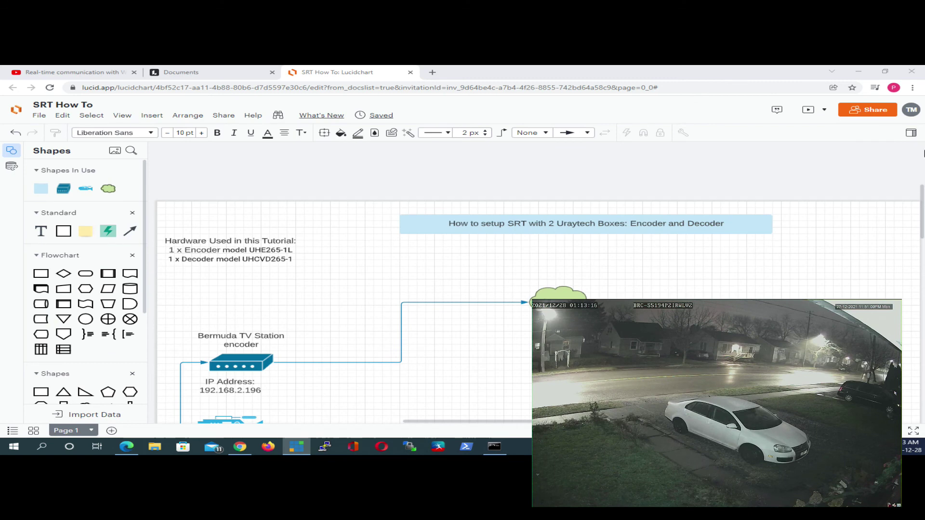
# Present the 'SRT How To' diagram in full screen.
pyautogui.click(810, 110)
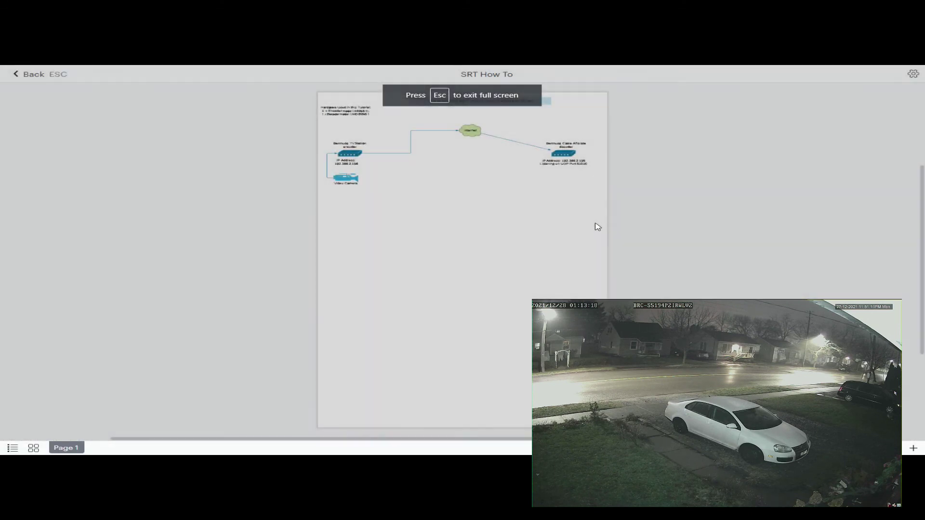